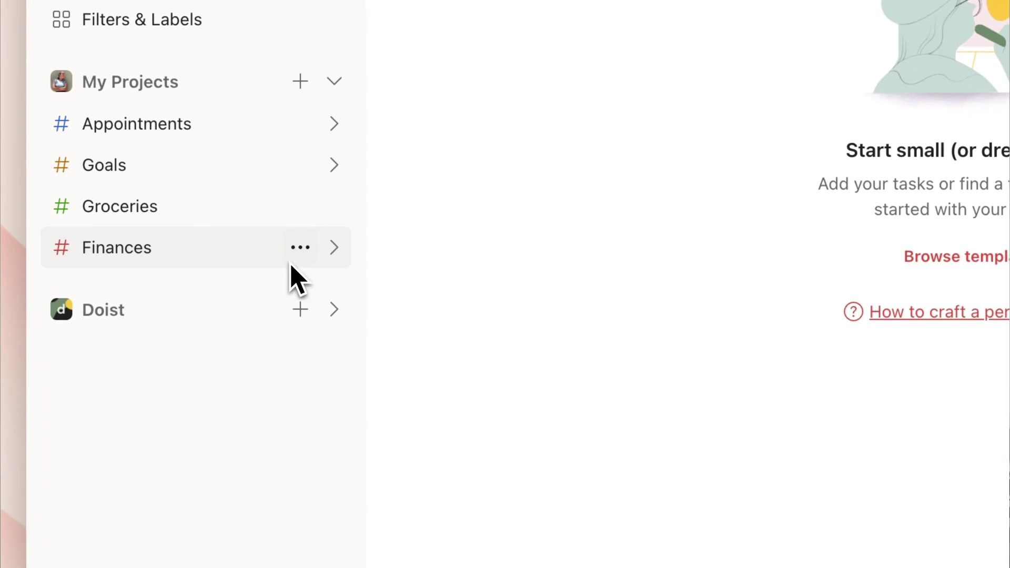
Expand Appointments, Goals and Finances in the sidebar to reveal their nested sub-projects.
click(334, 124)
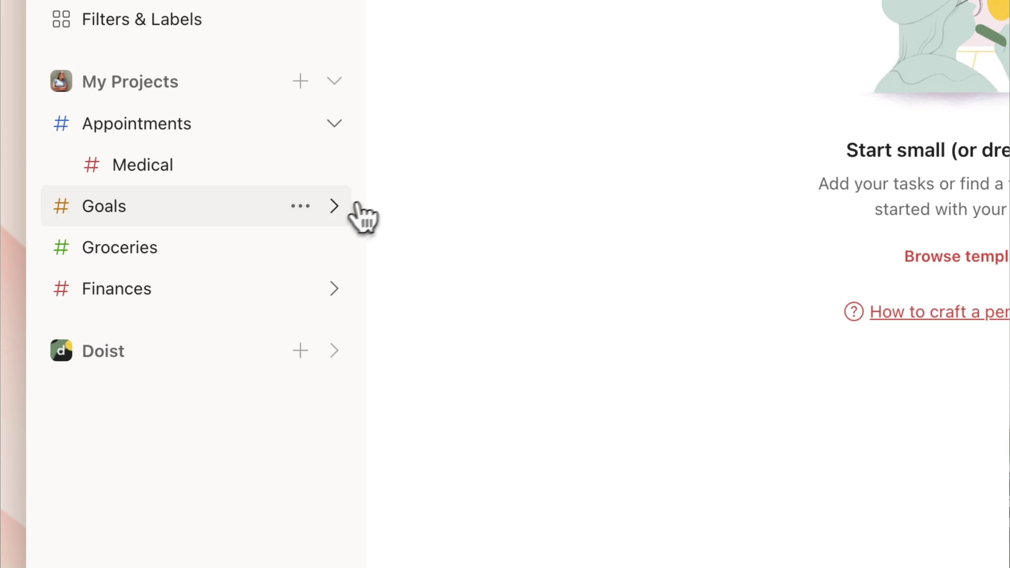
click(333, 206)
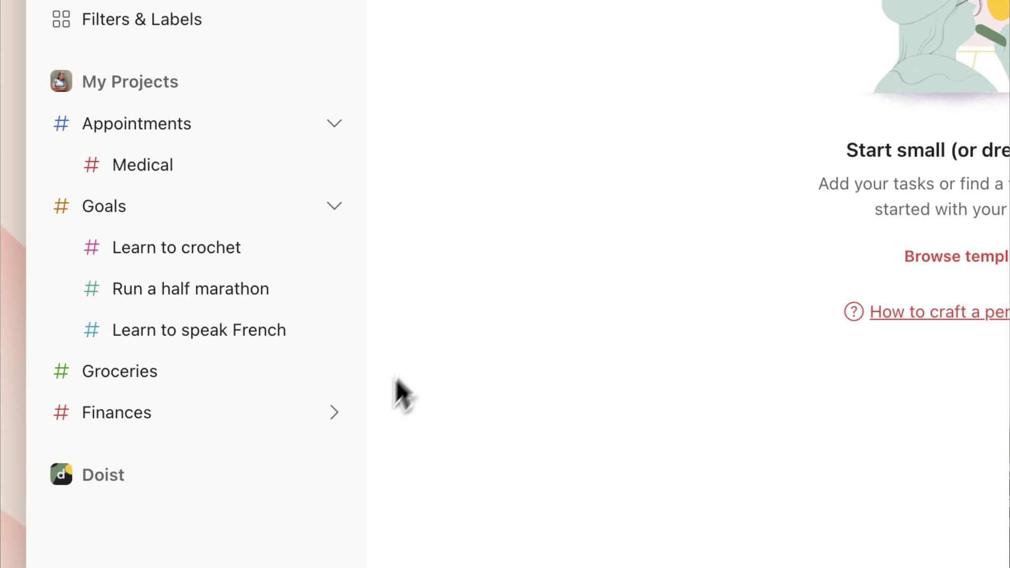
click(334, 413)
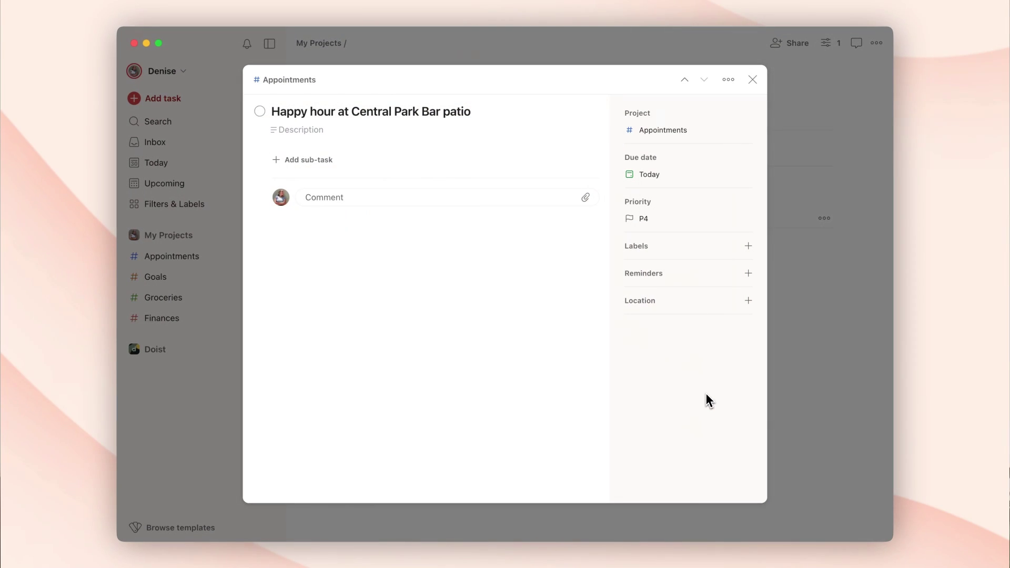
Give 'Happy hour at Central Park Bar patio' a Today 5:00–6:00 PM time slot.
click(704, 180)
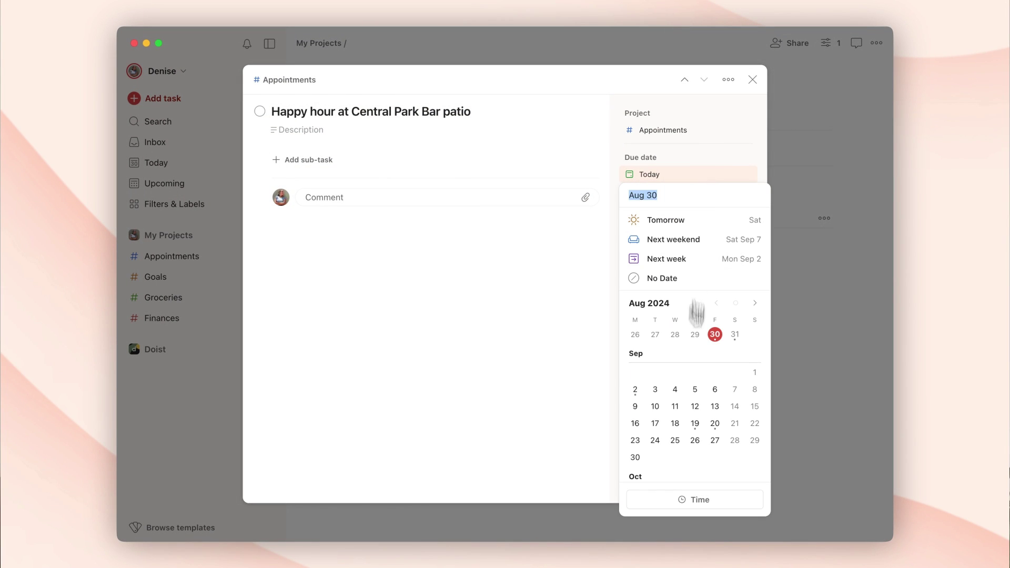
click(691, 501)
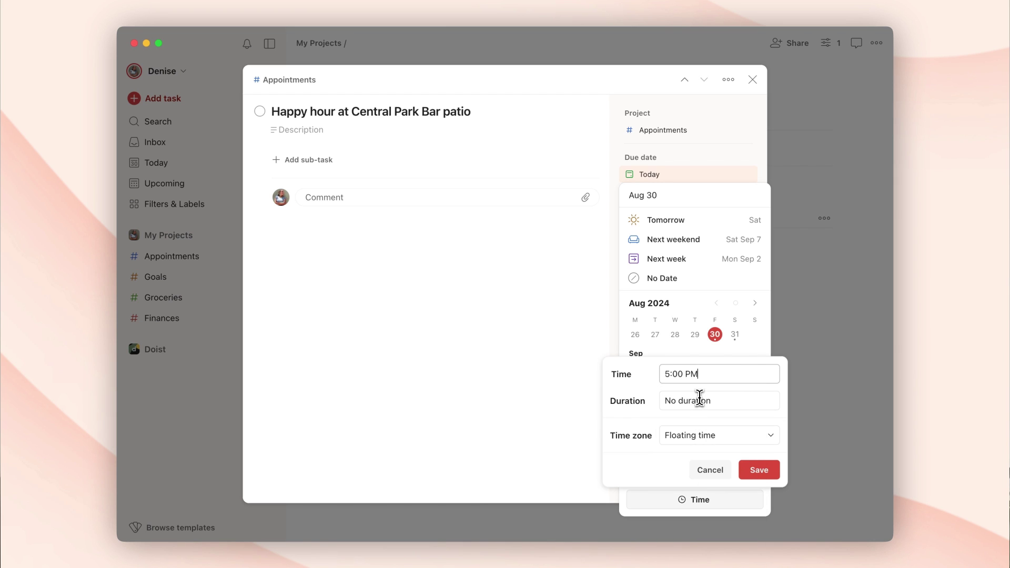
click(747, 471)
click(587, 420)
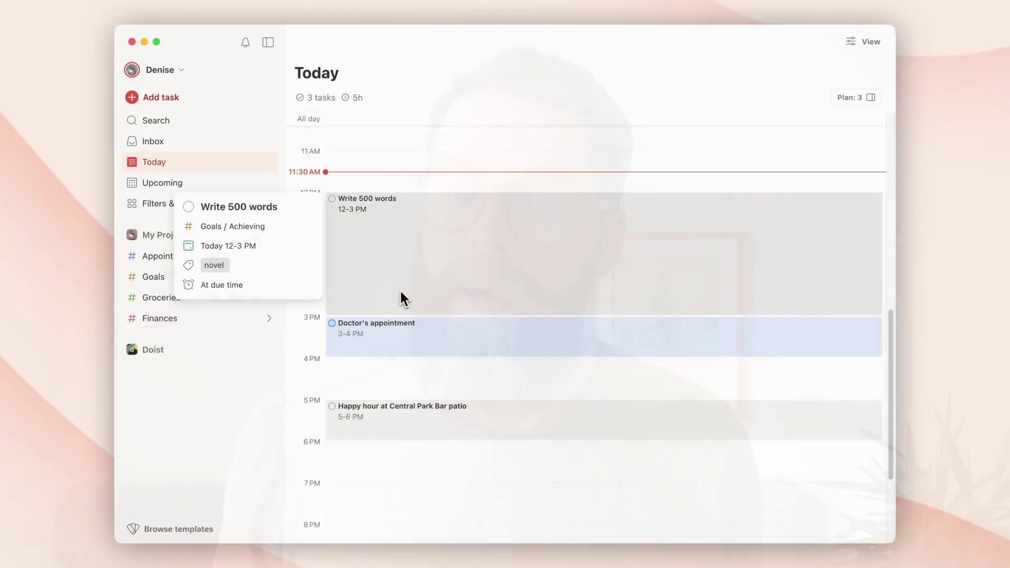
Trim the Write 500 words block to end at 2 PM, then move it to 12:45–2:45 PM.
drag(463, 308, 467, 282)
drag(455, 237, 447, 273)
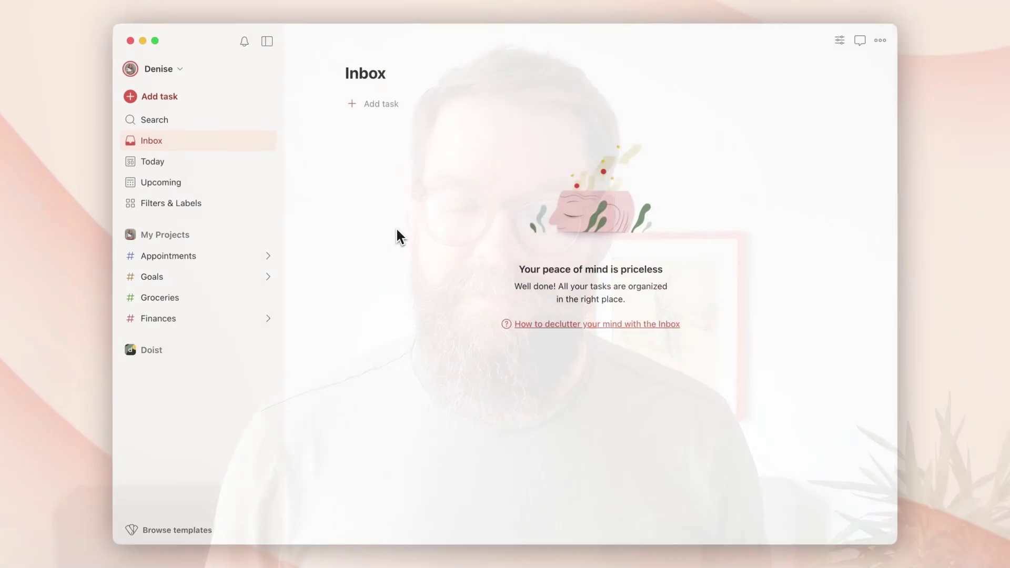
Quick-add 'Wash the dog tomorrow at 8am' to the Inbox.
text(qWas)
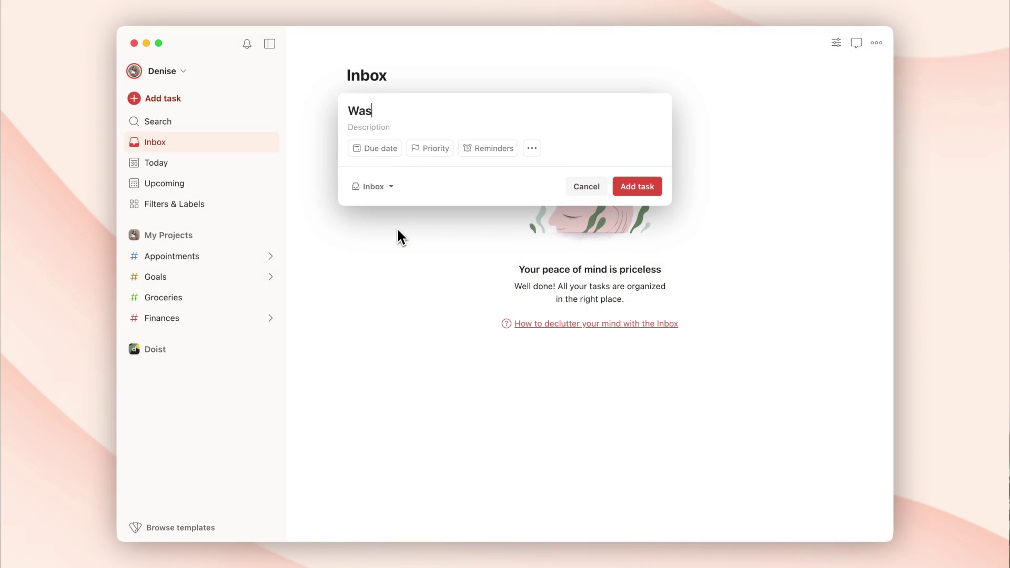
text(h the dog tomorrow at 8am)
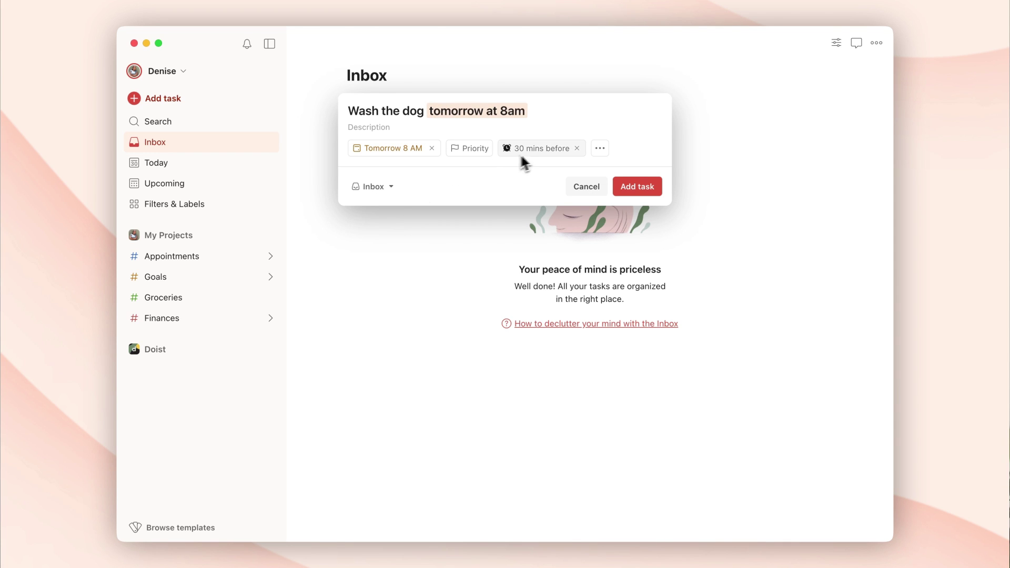
click(642, 189)
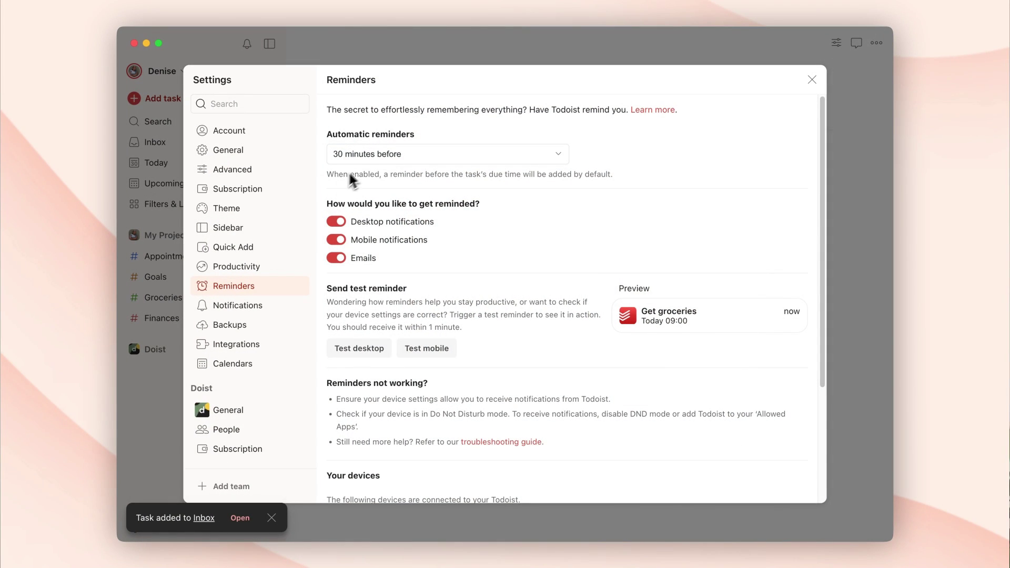
click(365, 161)
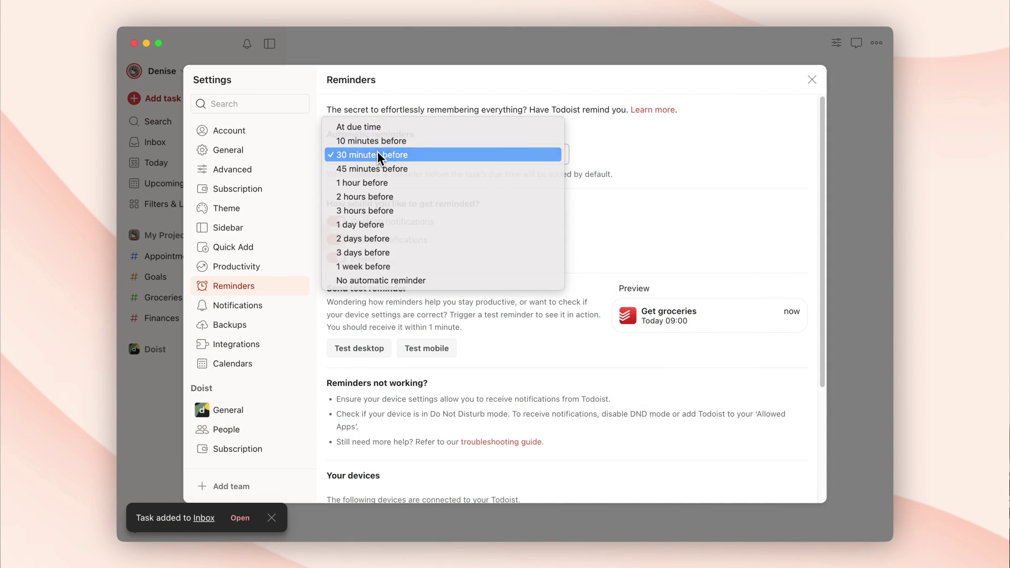
click(377, 153)
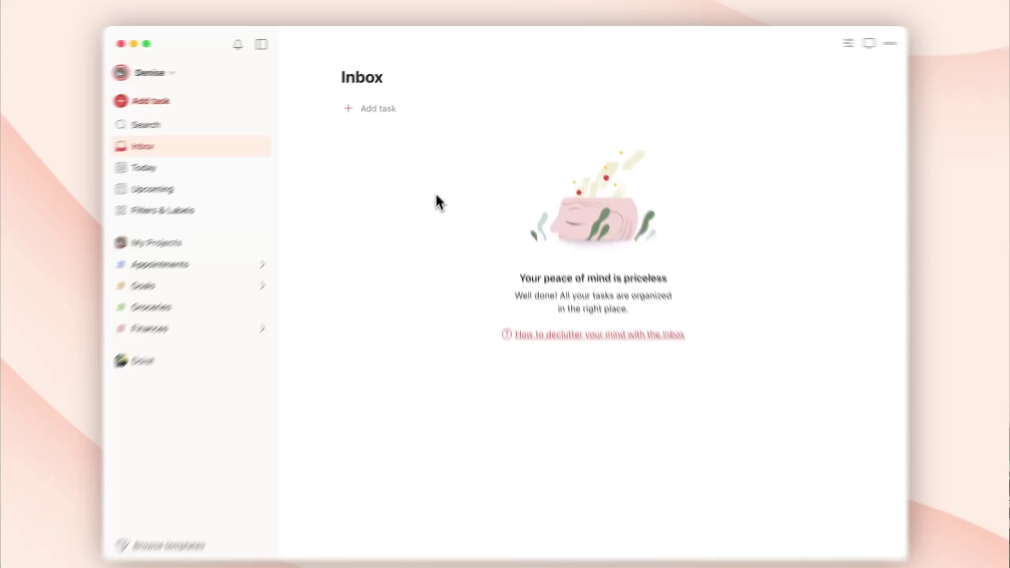
Quick-add 'Call the doctor', replacing the 2 PM reminder with 'later' for 3:00 PM today.
text(q)
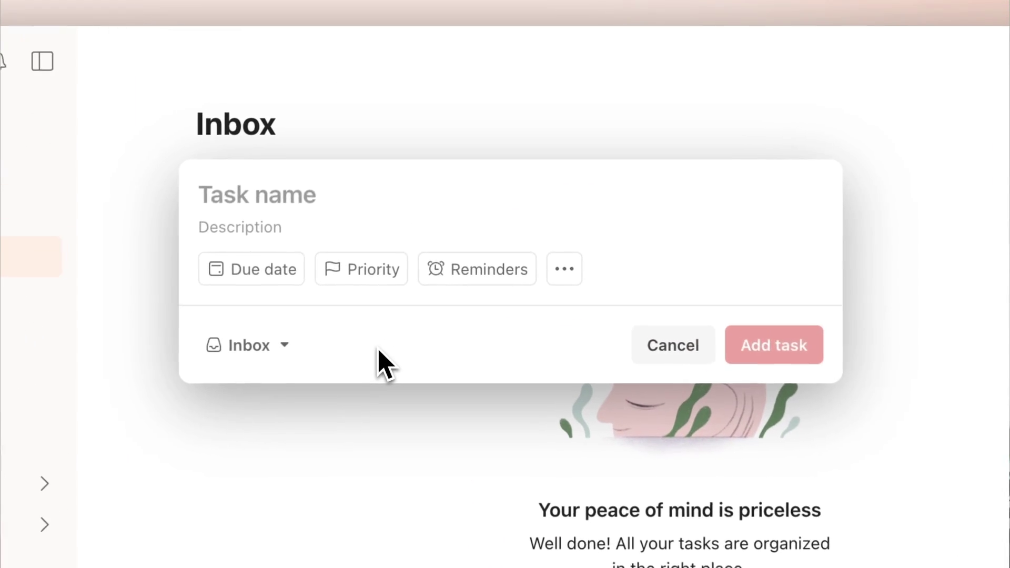
text(Call the doctor )
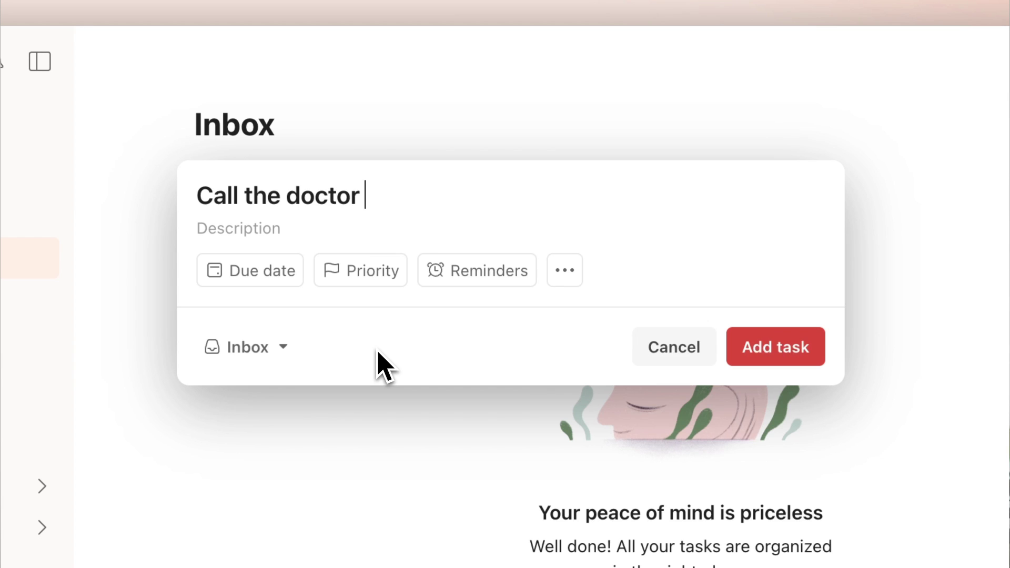
text(!)
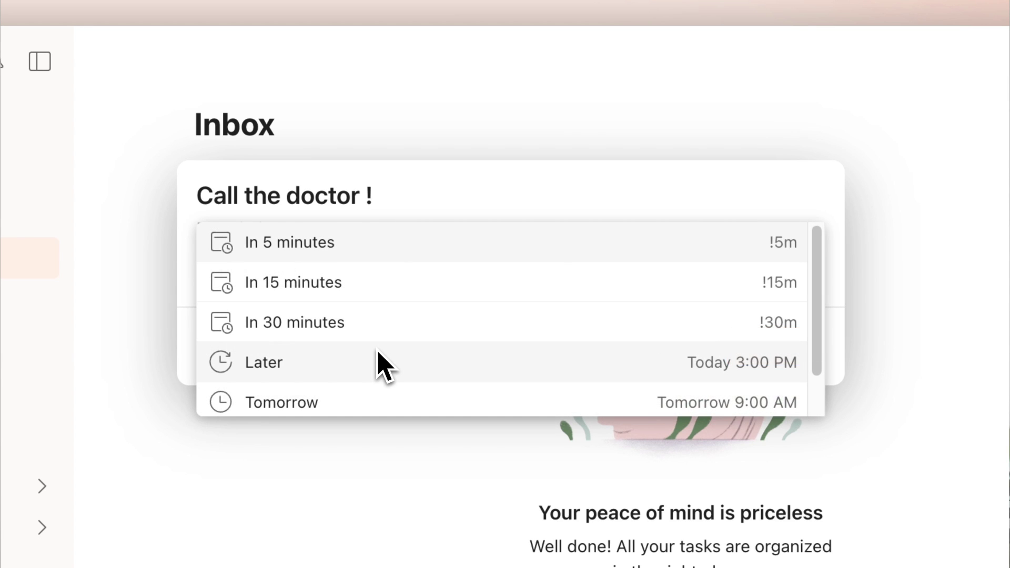
text(2pm)
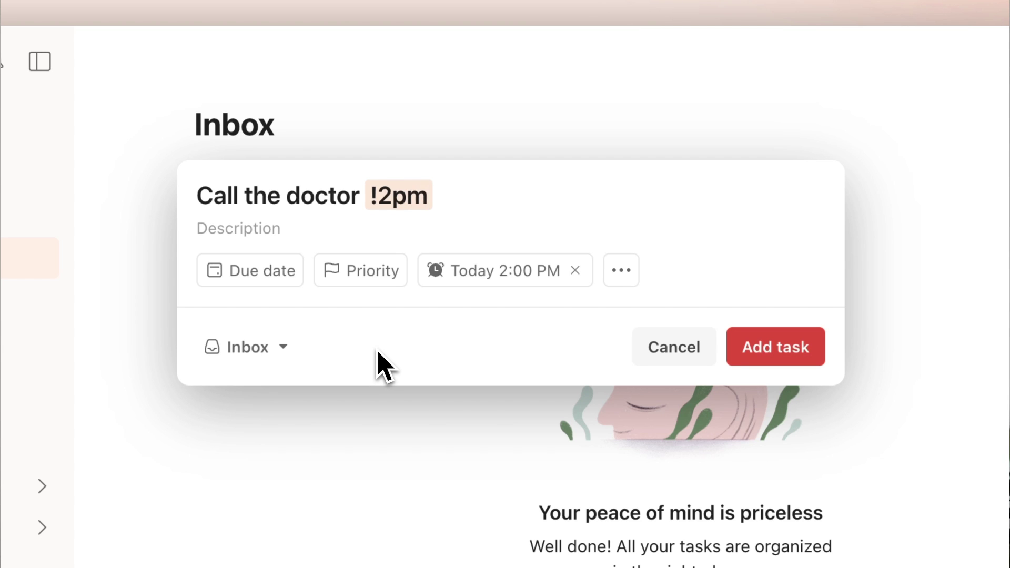
key(BackSpace)
key(BackSpace)
key(BackSpace)
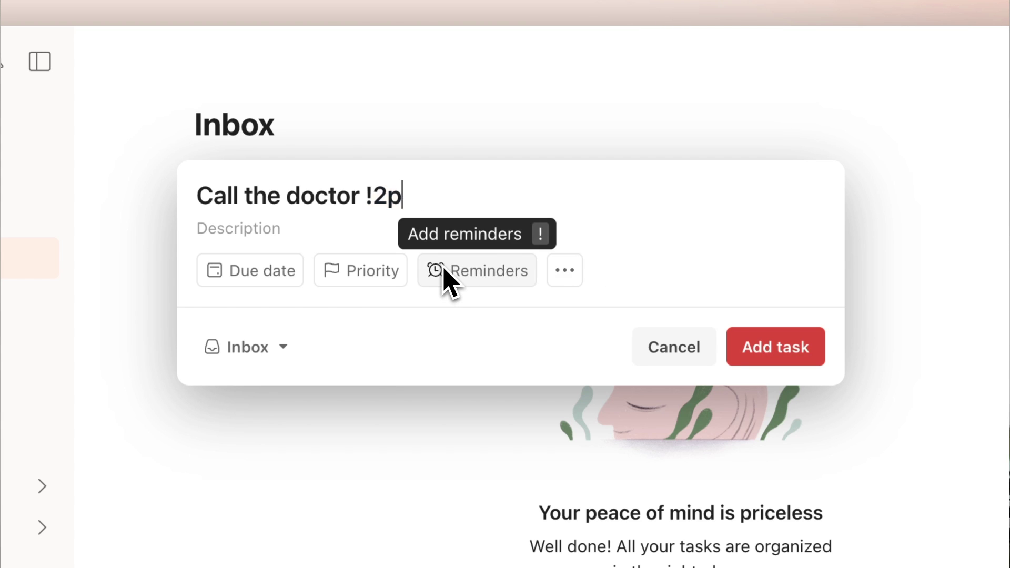
text(later)
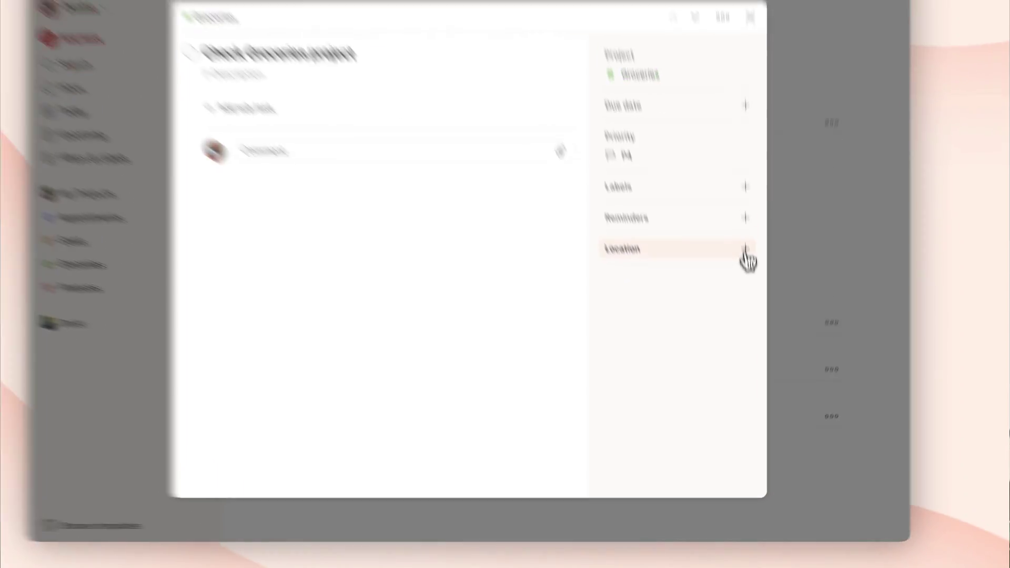
Add an Arriving location reminder for the Jewel-Osco on Howard Street.
click(745, 251)
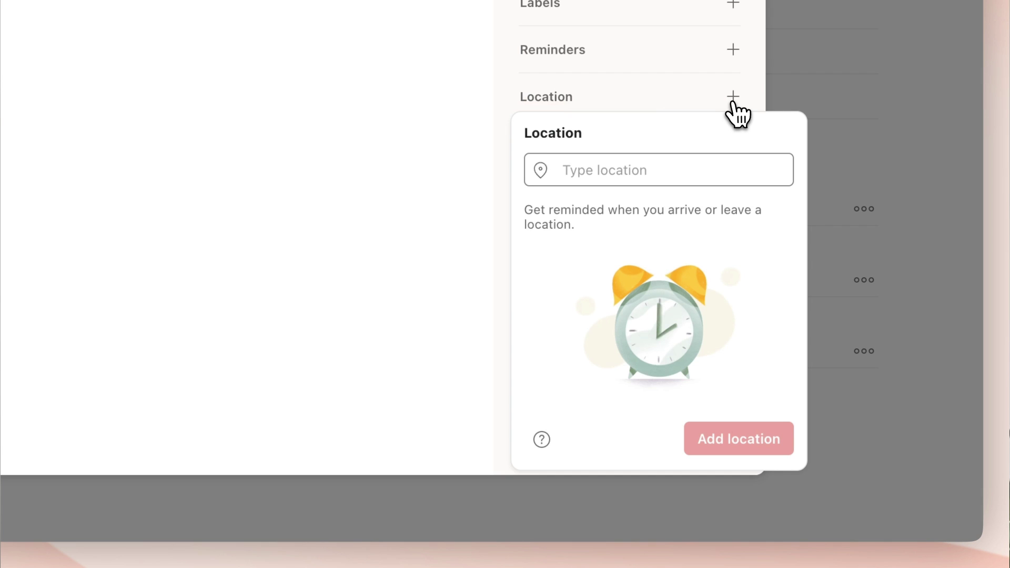
text(Jewel Osco)
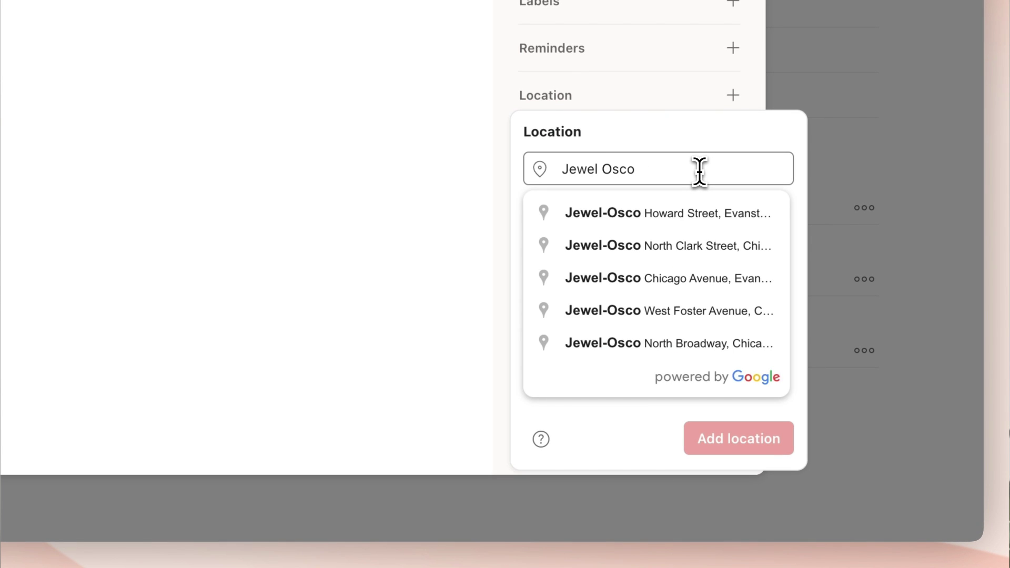
click(703, 214)
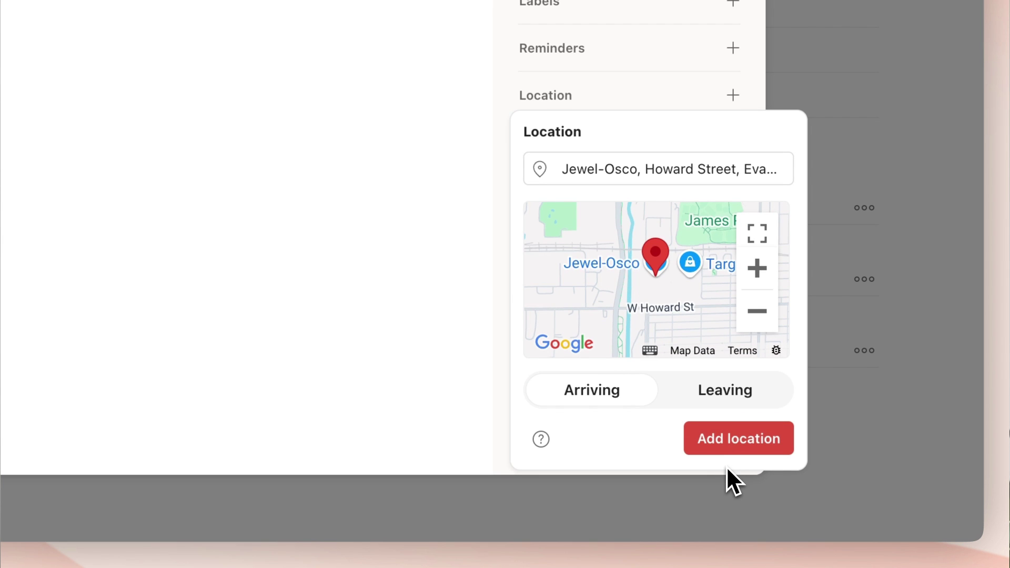
click(754, 454)
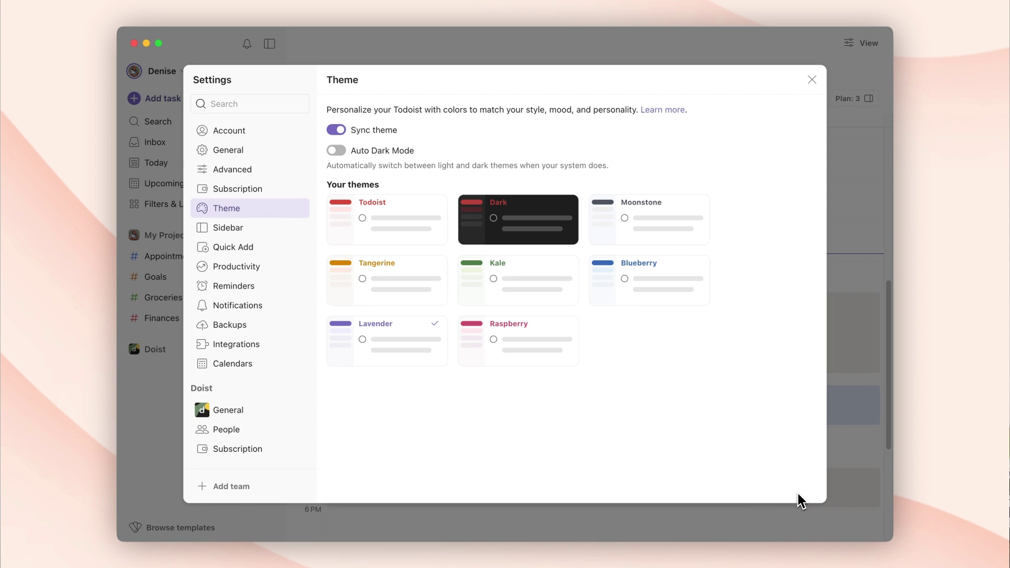
Open Backups in Settings and scroll down and back up through the daily backup list.
click(765, 525)
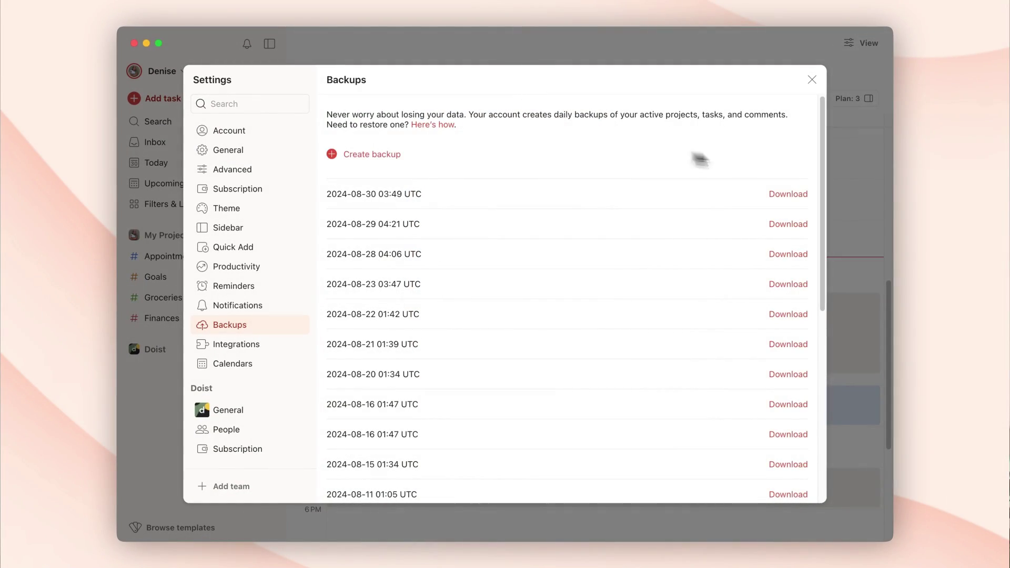
drag(829, 132, 831, 321)
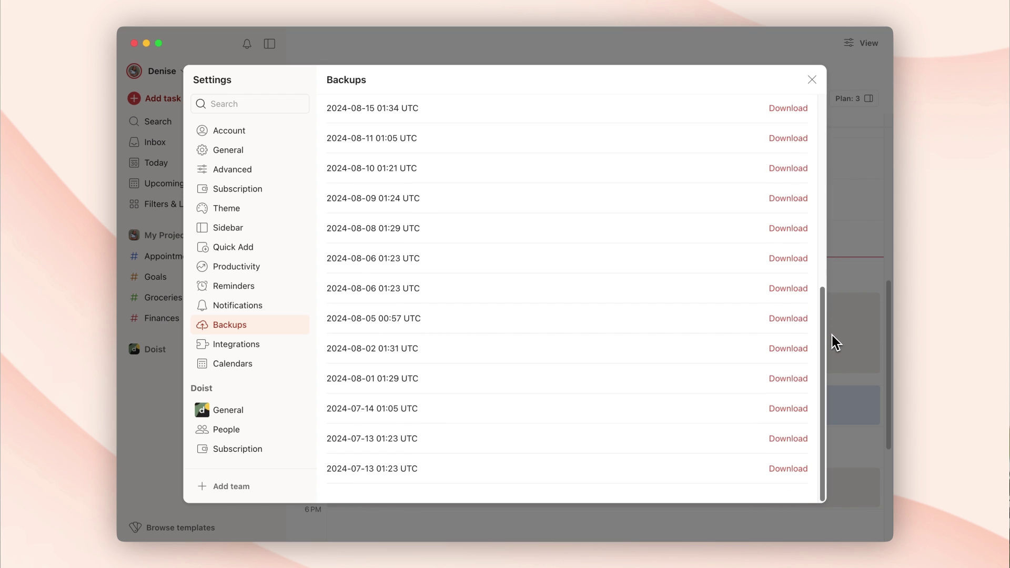
drag(836, 343, 821, 127)
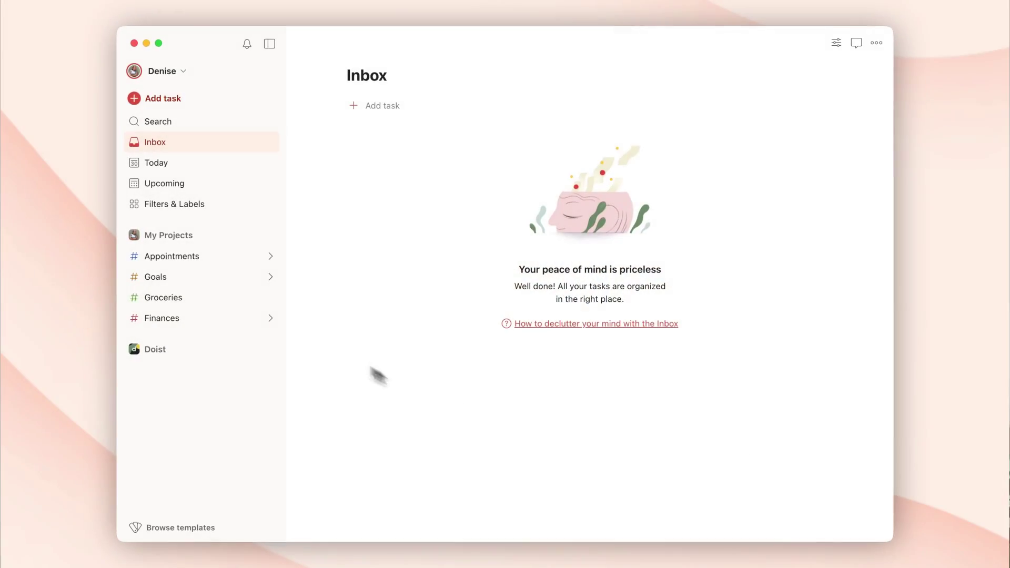
Visit Filters & Labels, then open Getting Started with Todoist from the Video Projects folder.
click(211, 216)
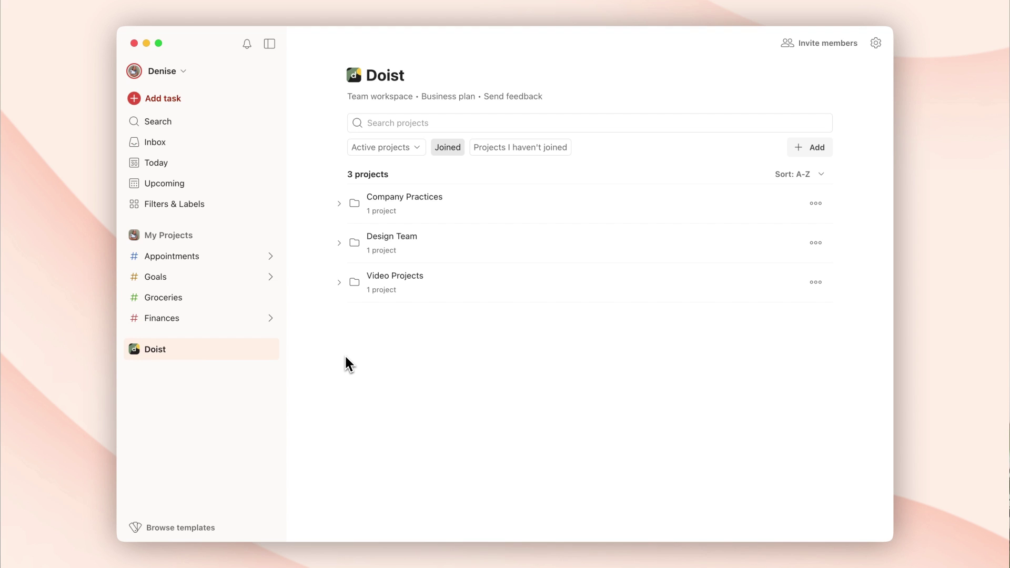
click(339, 284)
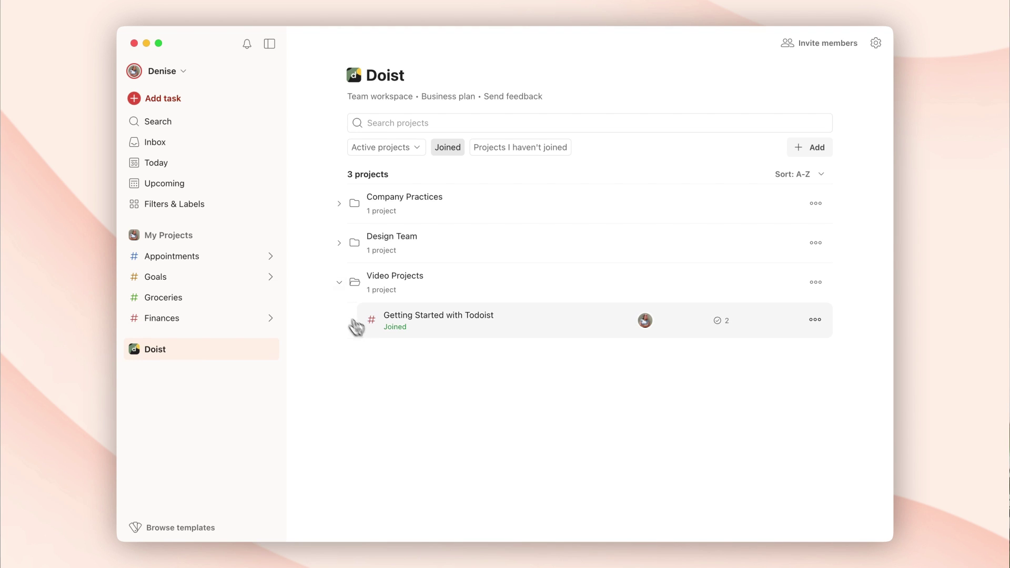
click(456, 326)
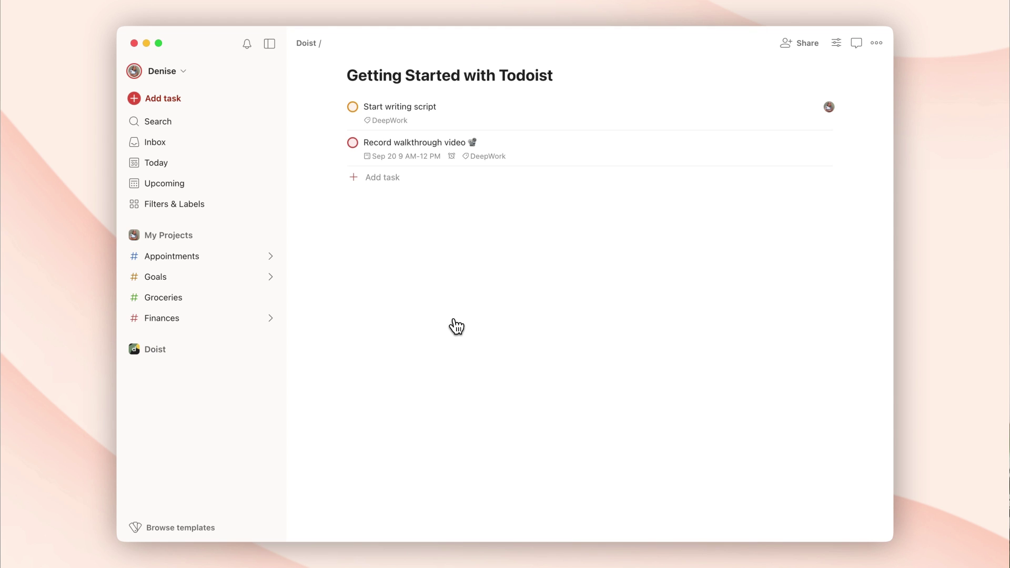